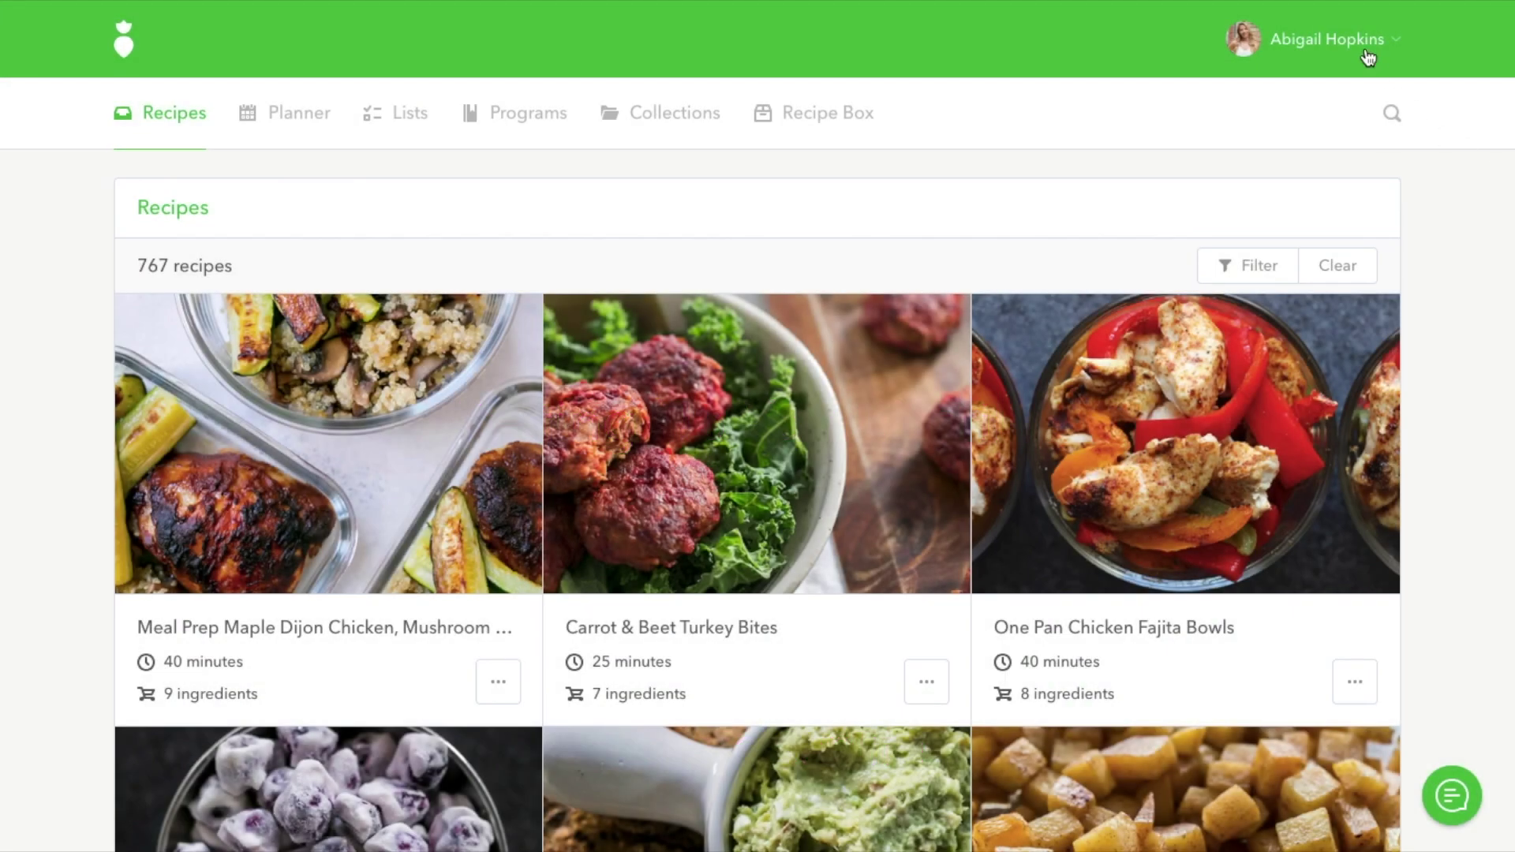
Open the account menu from the user name and go to Your Profile.
{"action": "left_click", "coordinate": [1369, 58]}
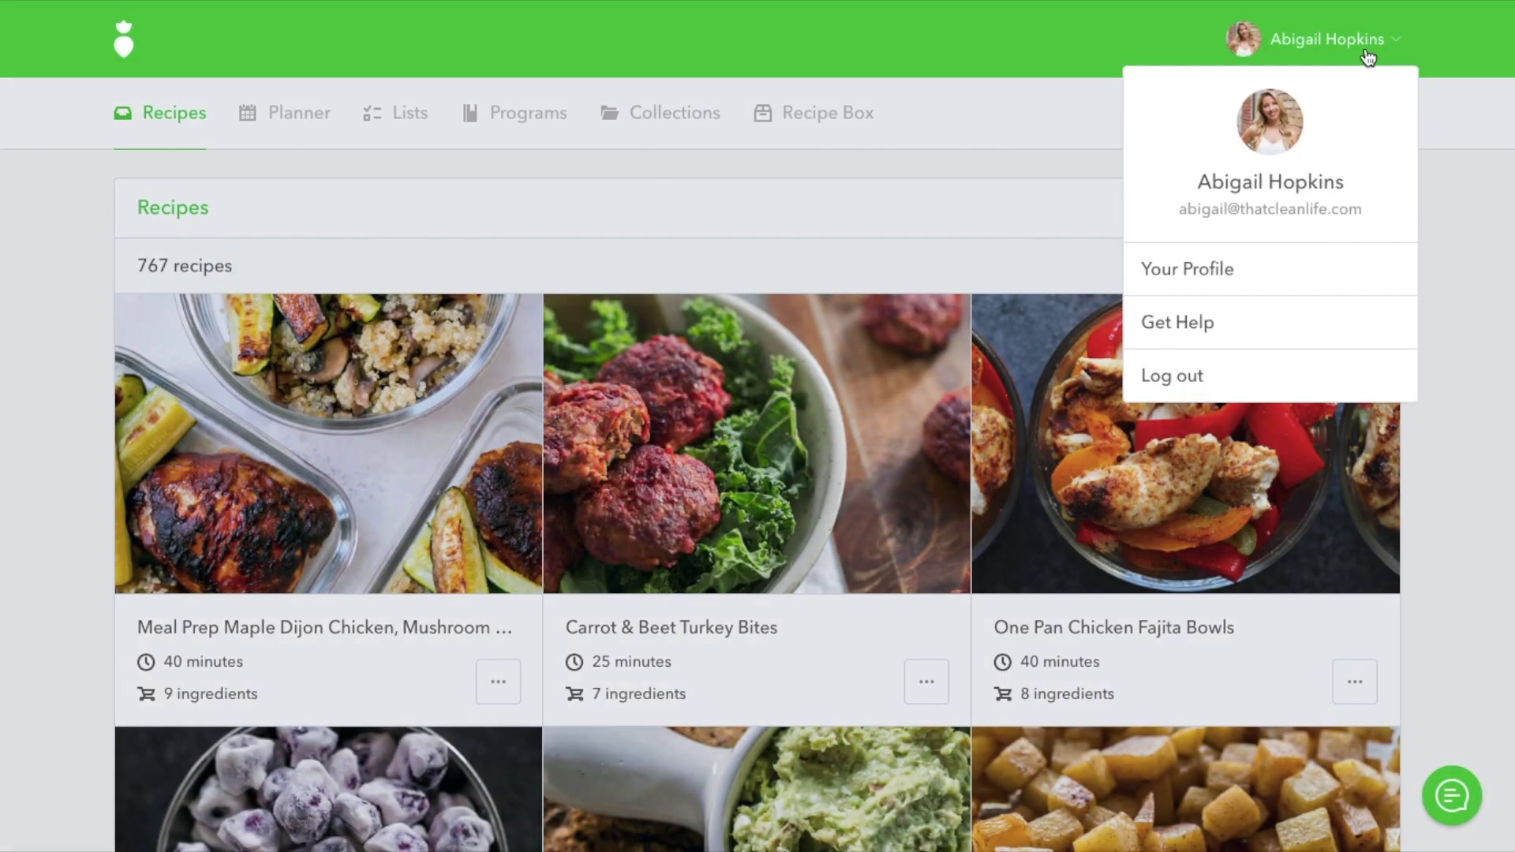
{"action": "left_click", "coordinate": [1307, 282]}
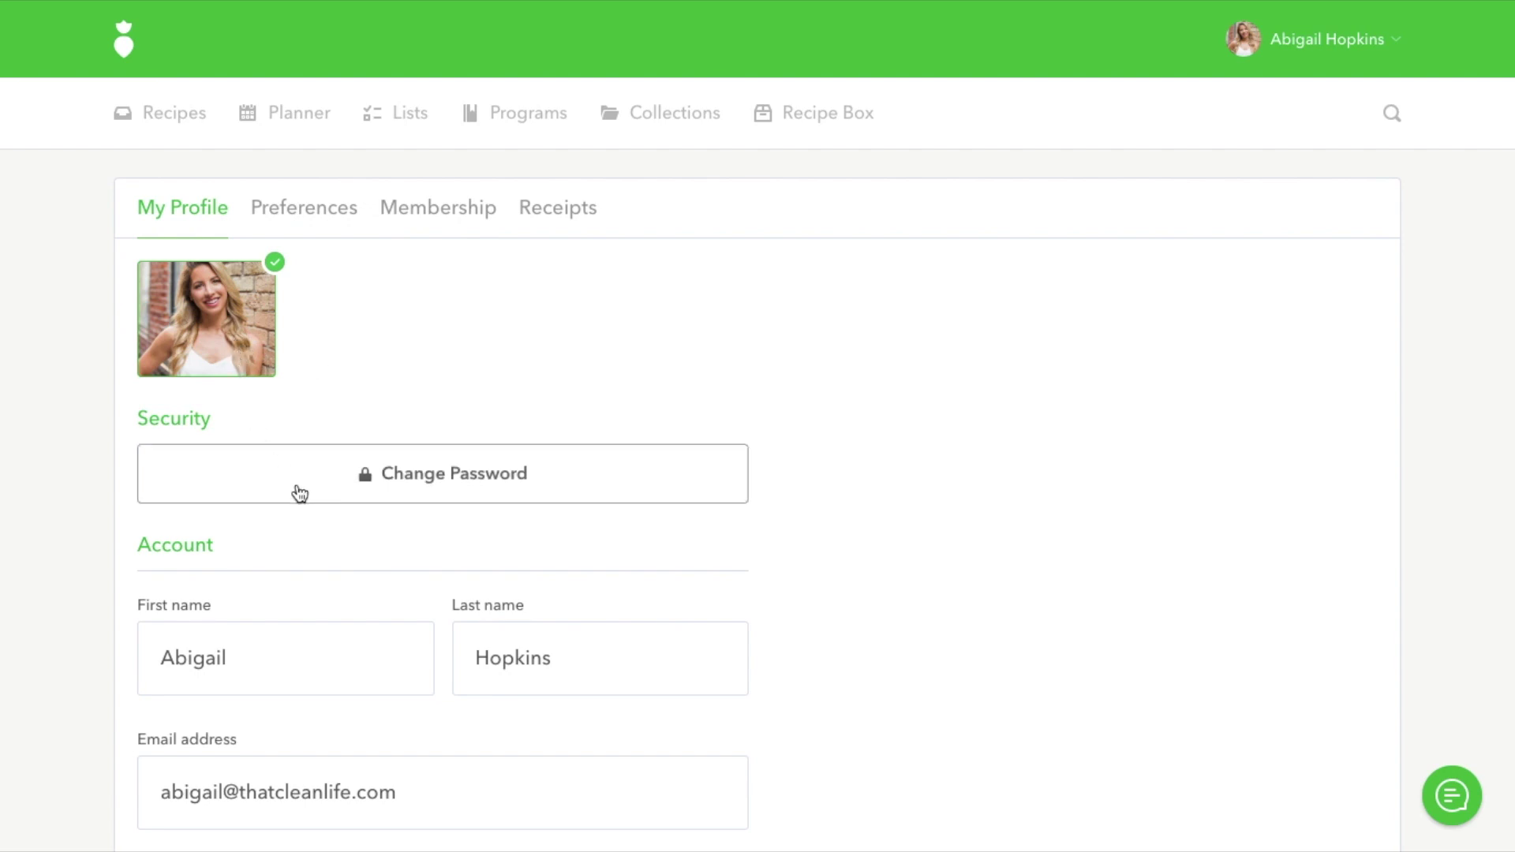
{"action": "scroll", "coordinate": [299, 492], "scroll_direction": "down", "scroll_amount": 2}
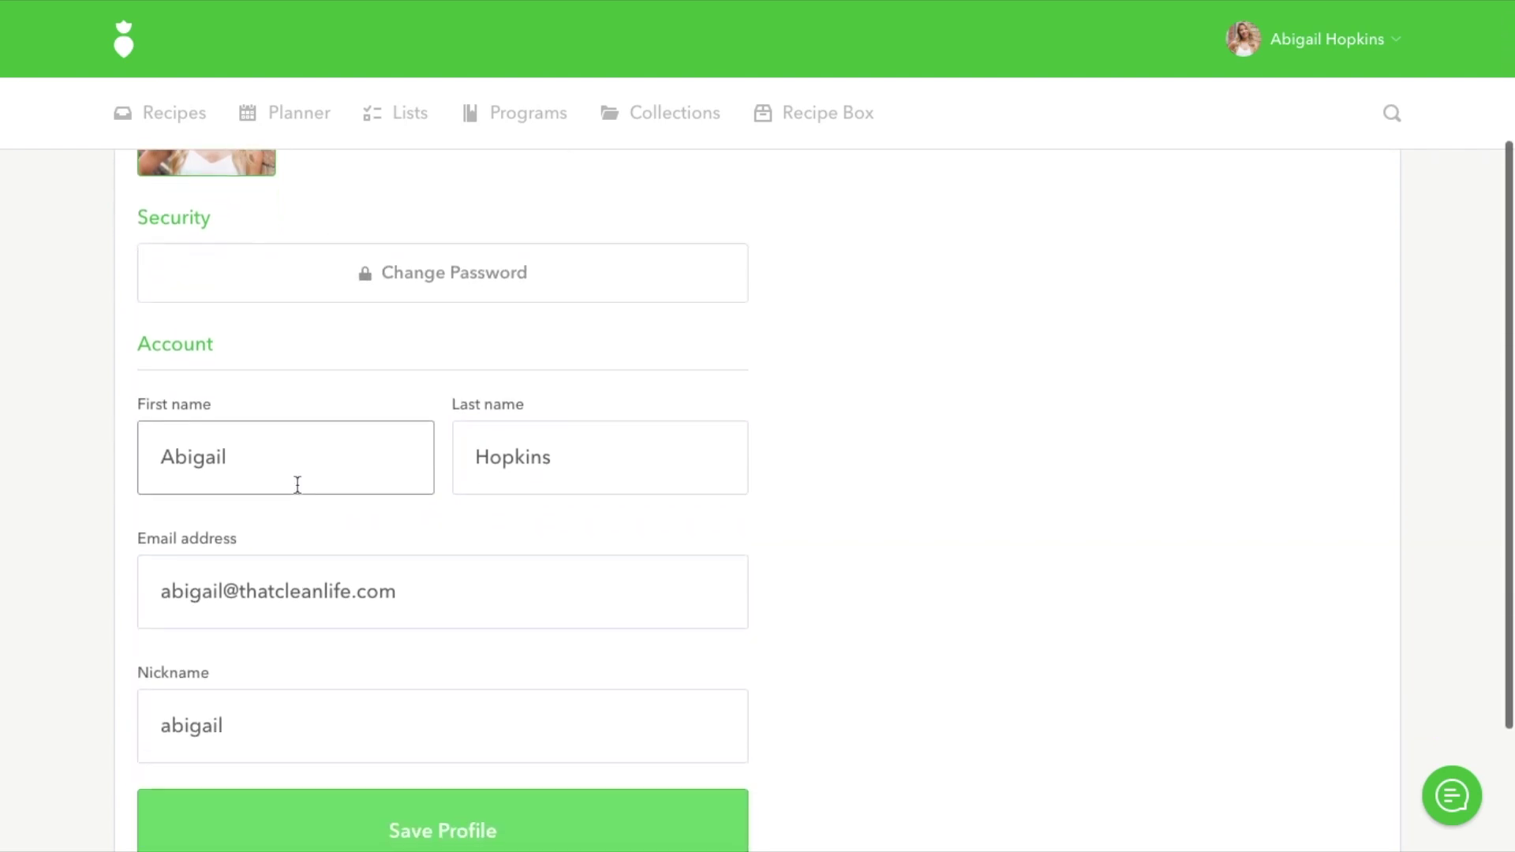
{"action": "scroll", "coordinate": [298, 485], "scroll_direction": "down", "scroll_amount": 1}
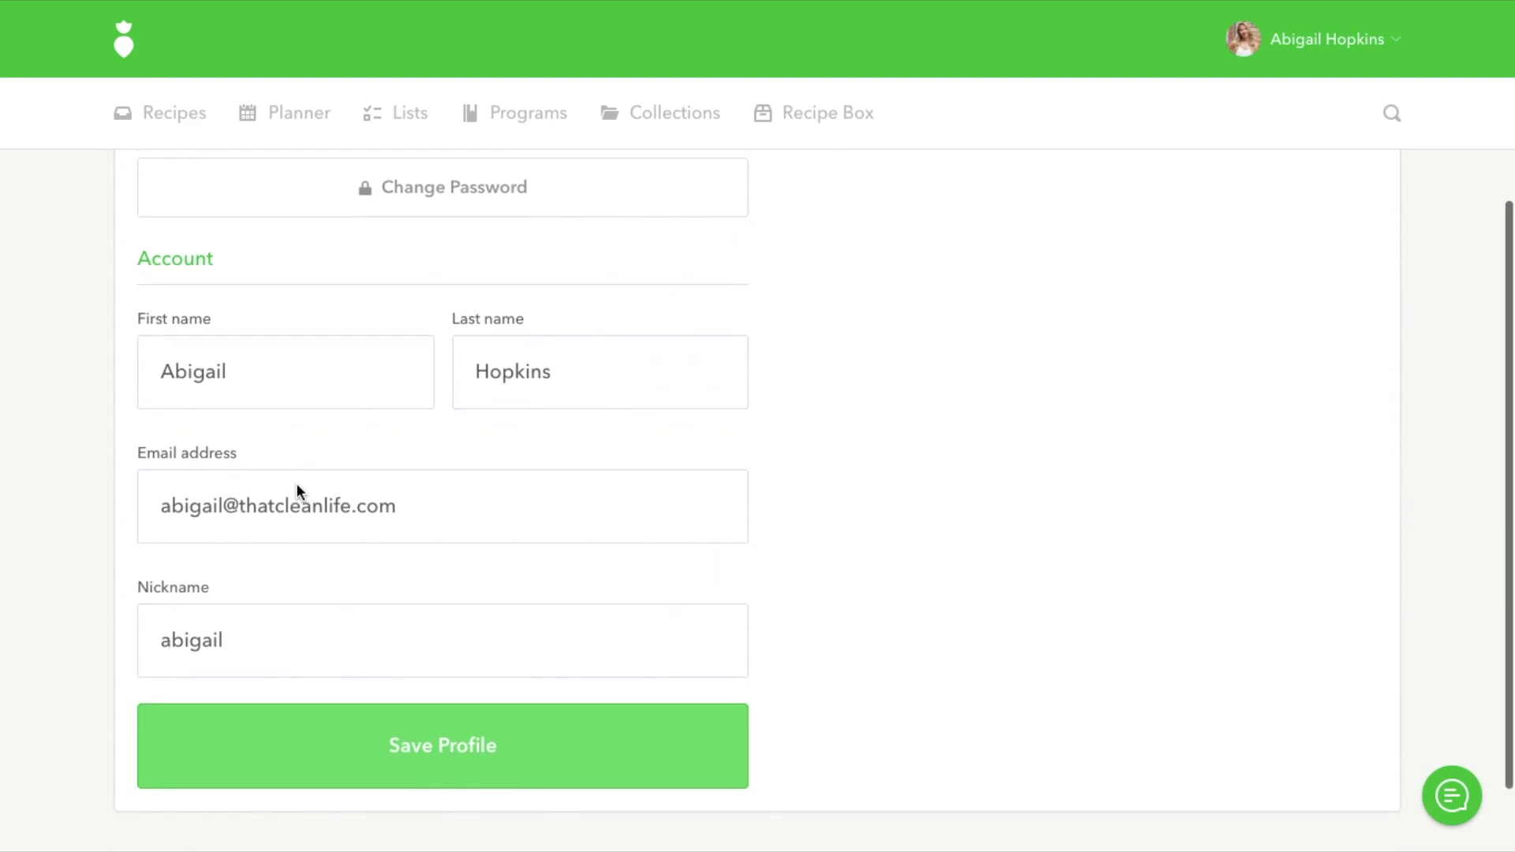
Save the profile details with the Save Profile button.
{"action": "left_click", "coordinate": [384, 716]}
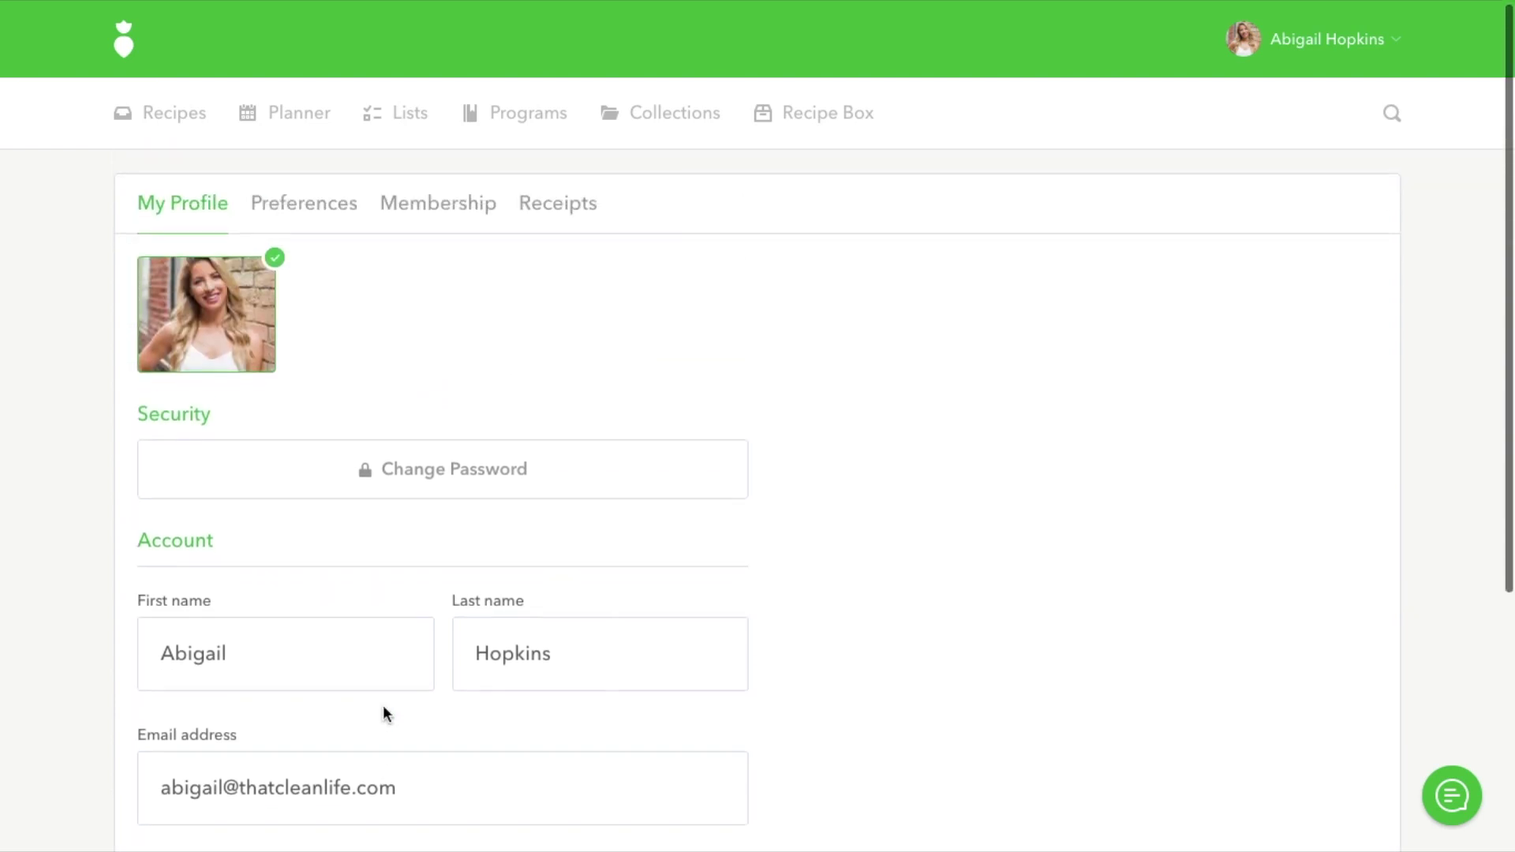
{"action": "left_click", "coordinate": [322, 216]}
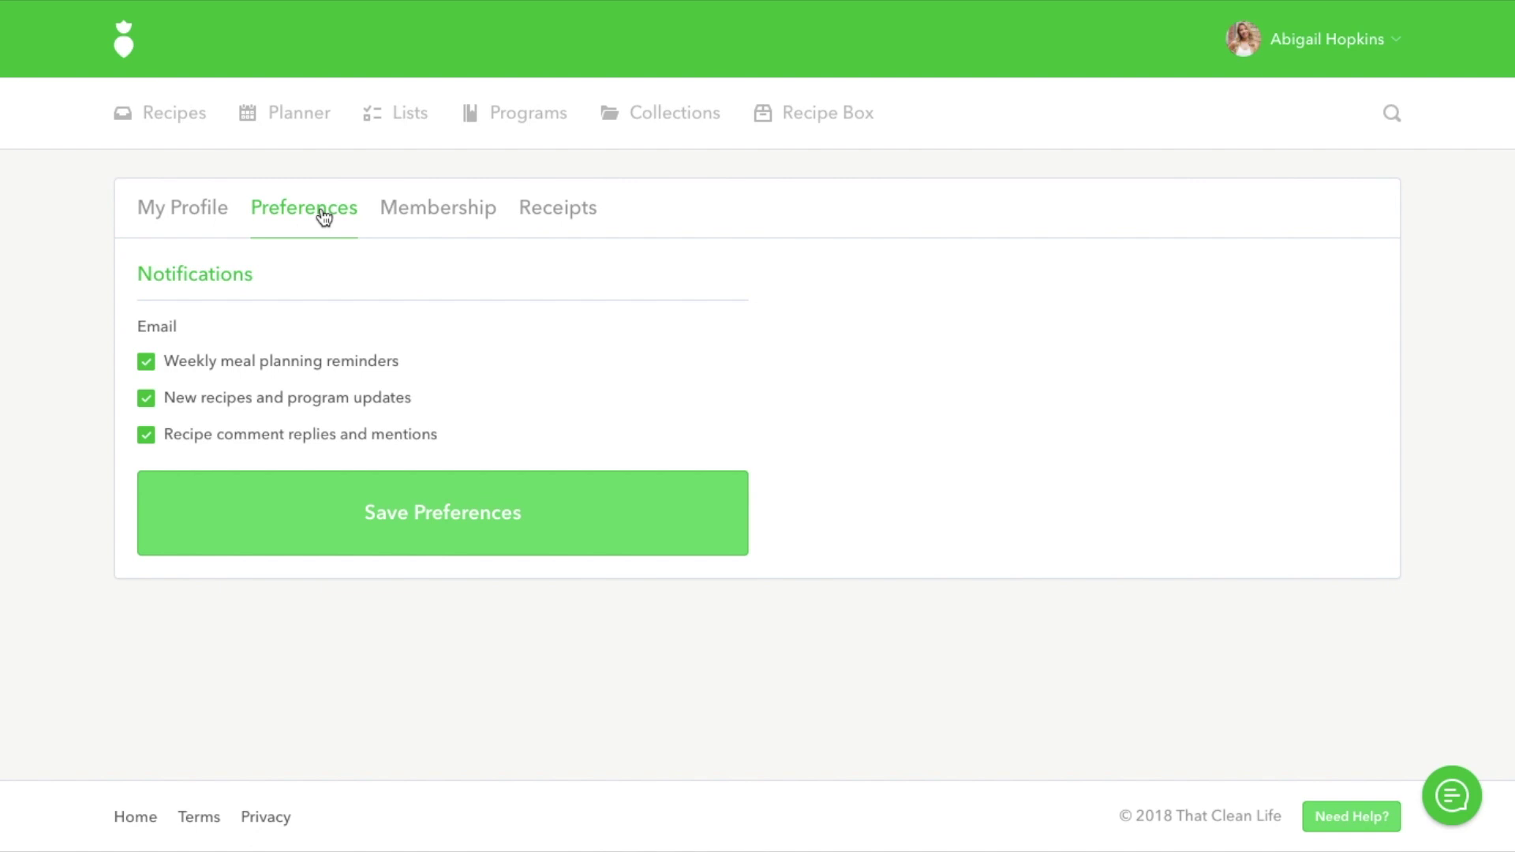
Review the three checked email reminder options under Preferences.
{"action": "left_click", "coordinate": [409, 214]}
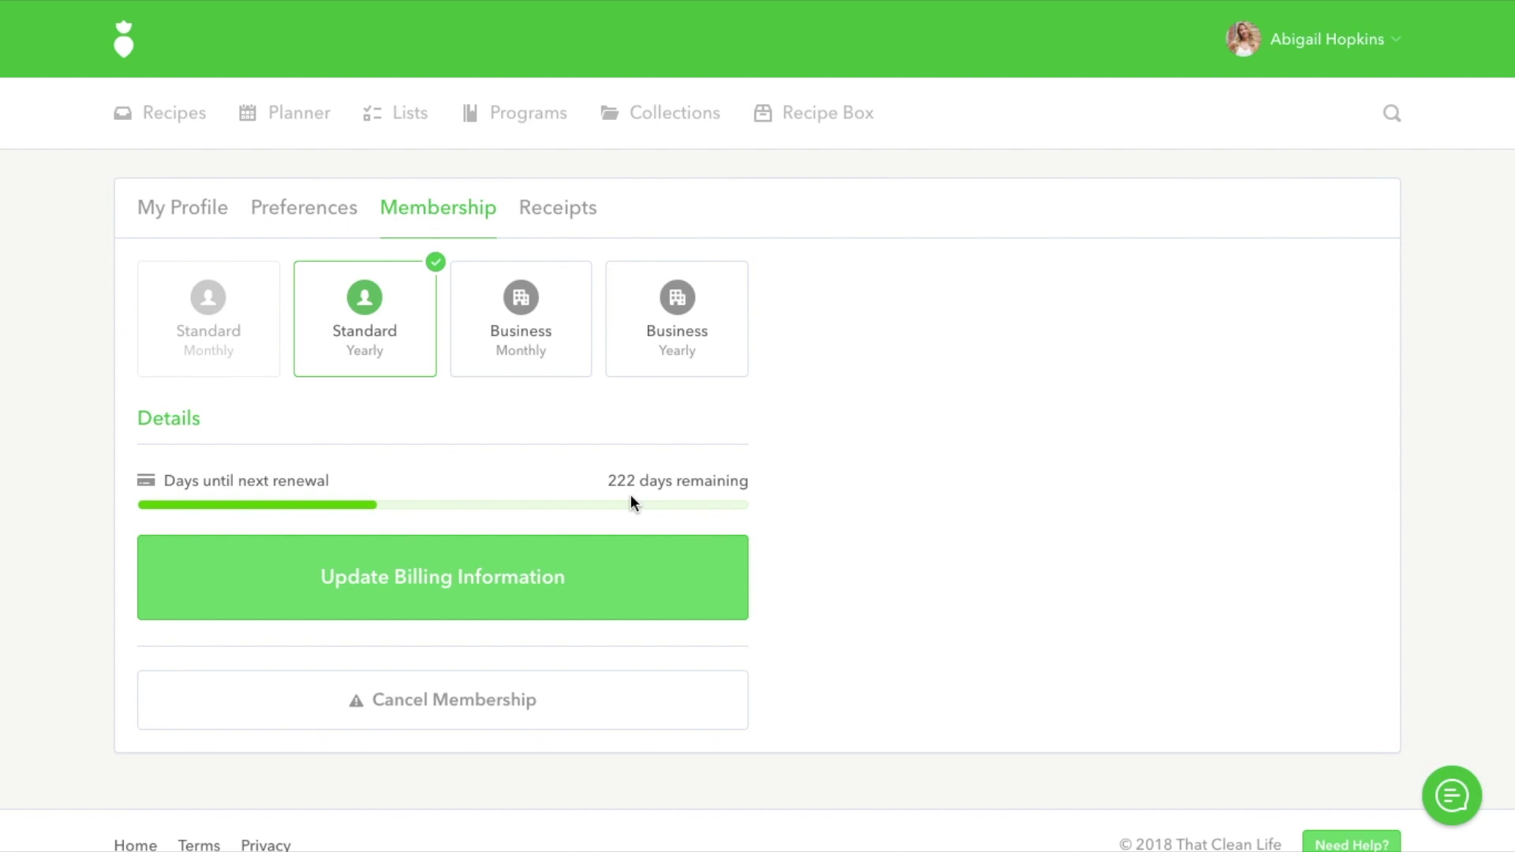
Check the Standard Yearly plan's 222-day renewal and open Update Billing Information.
{"action": "left_click", "coordinate": [604, 569]}
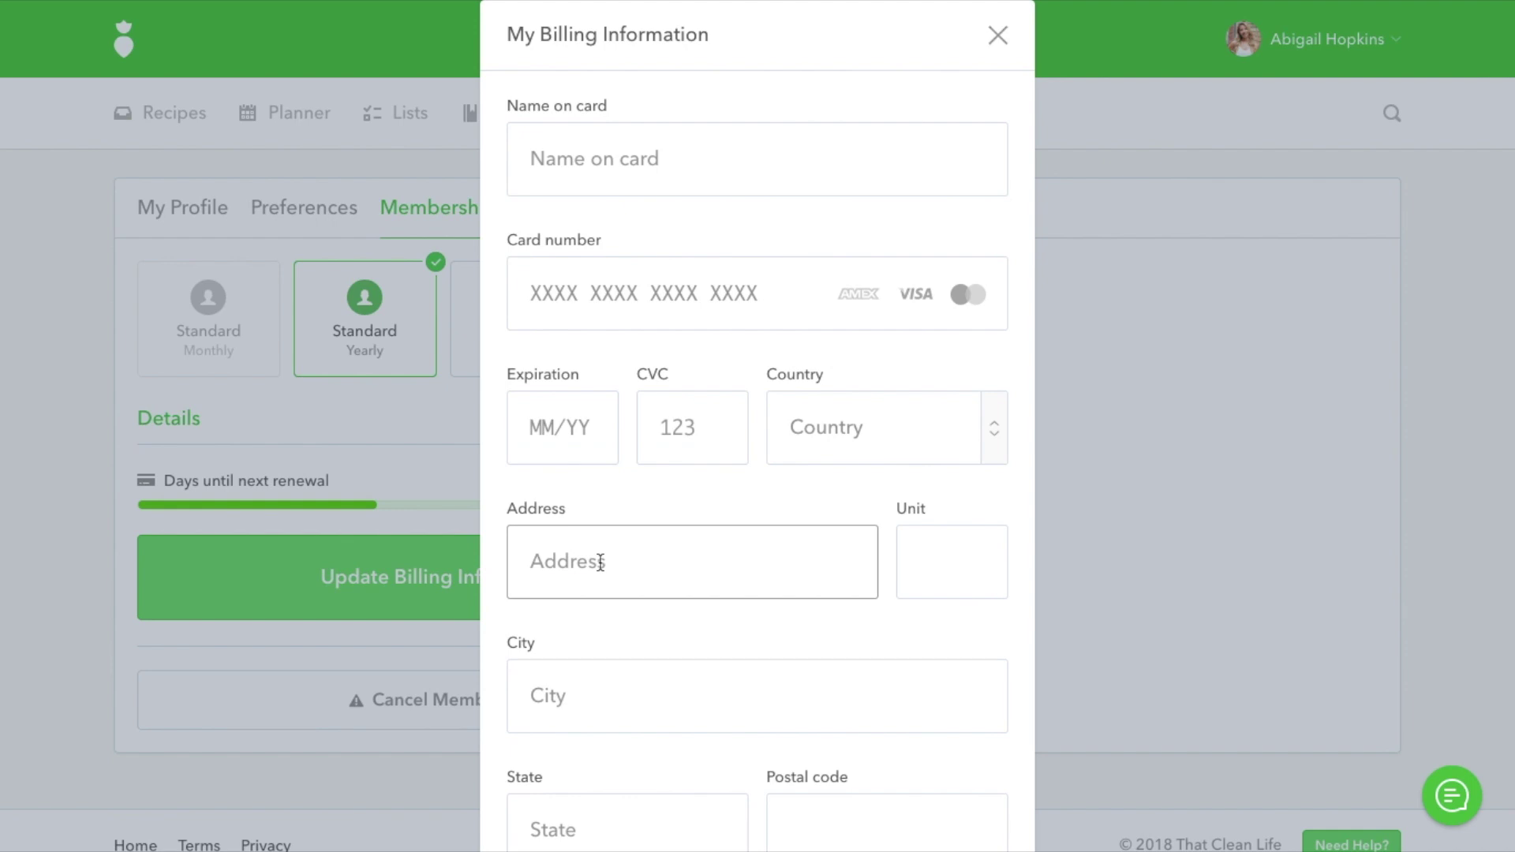
Close the My Billing Information form and view the Standard Yearly Membership receipt.
{"action": "left_click", "coordinate": [996, 39]}
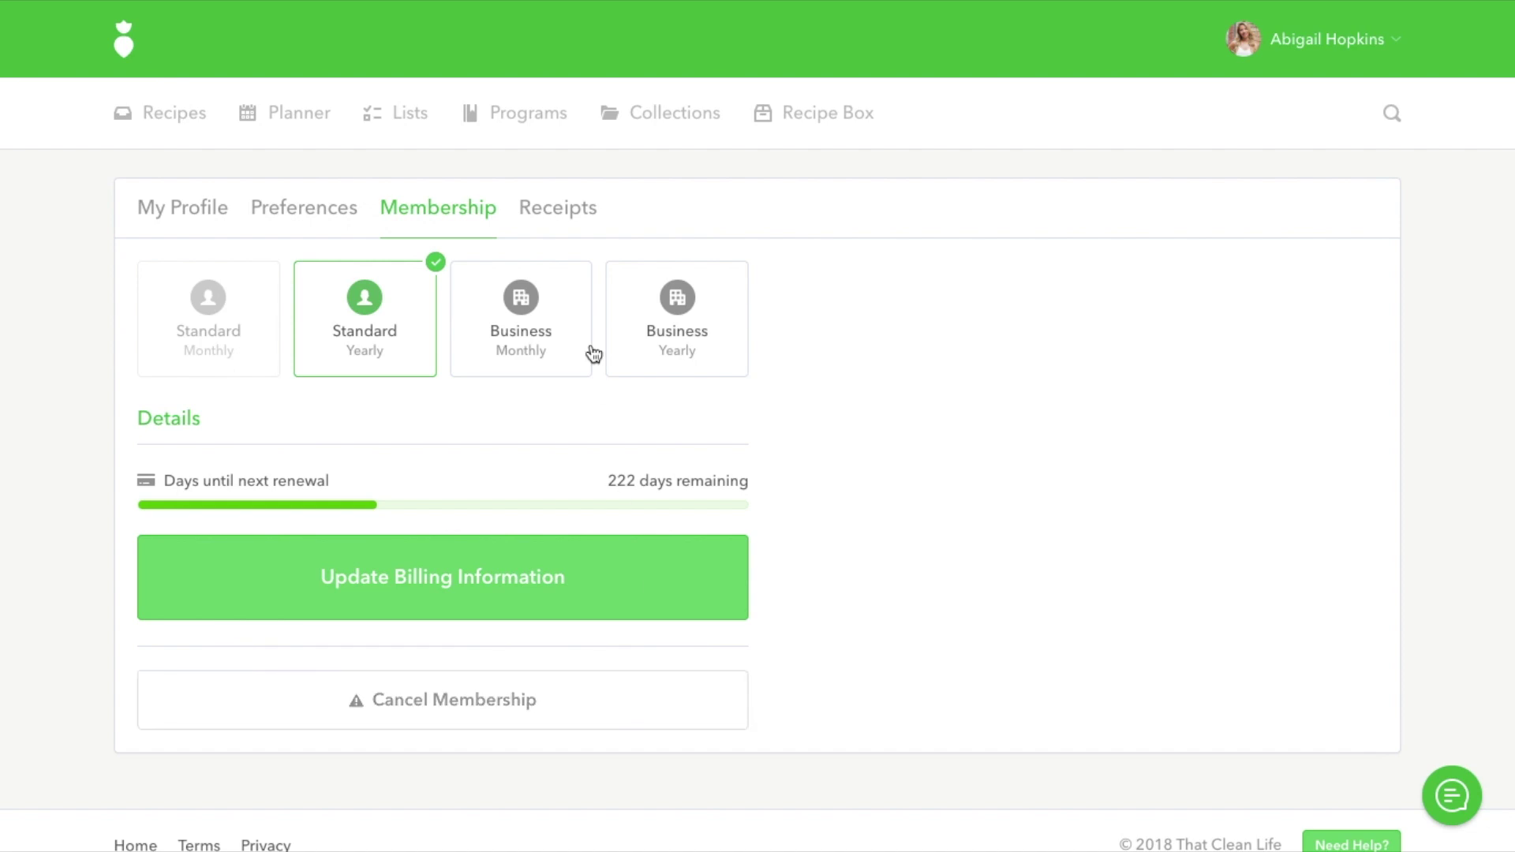
{"action": "left_click", "coordinate": [566, 221]}
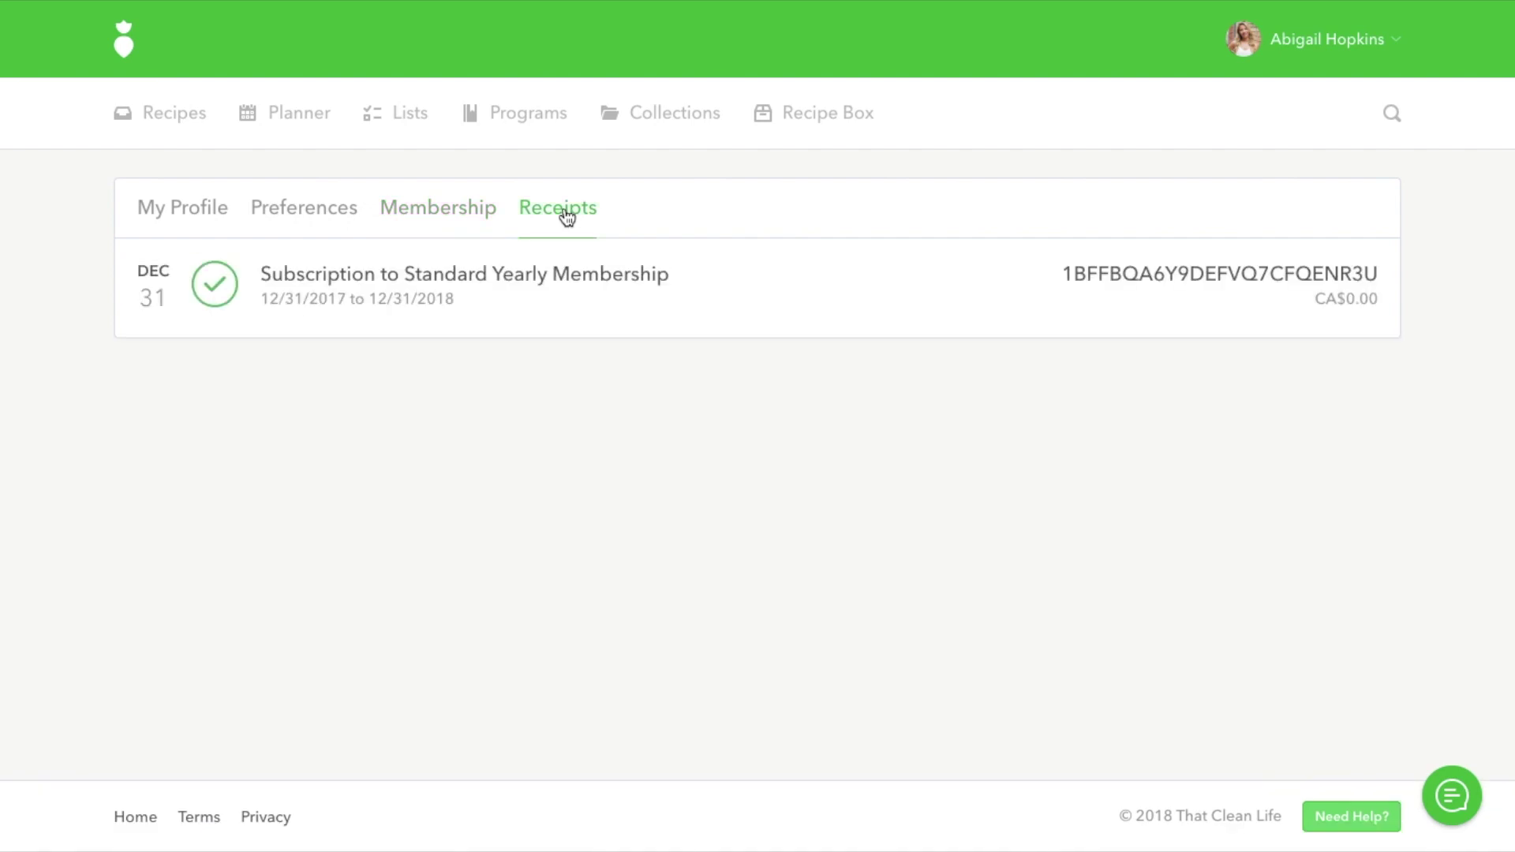